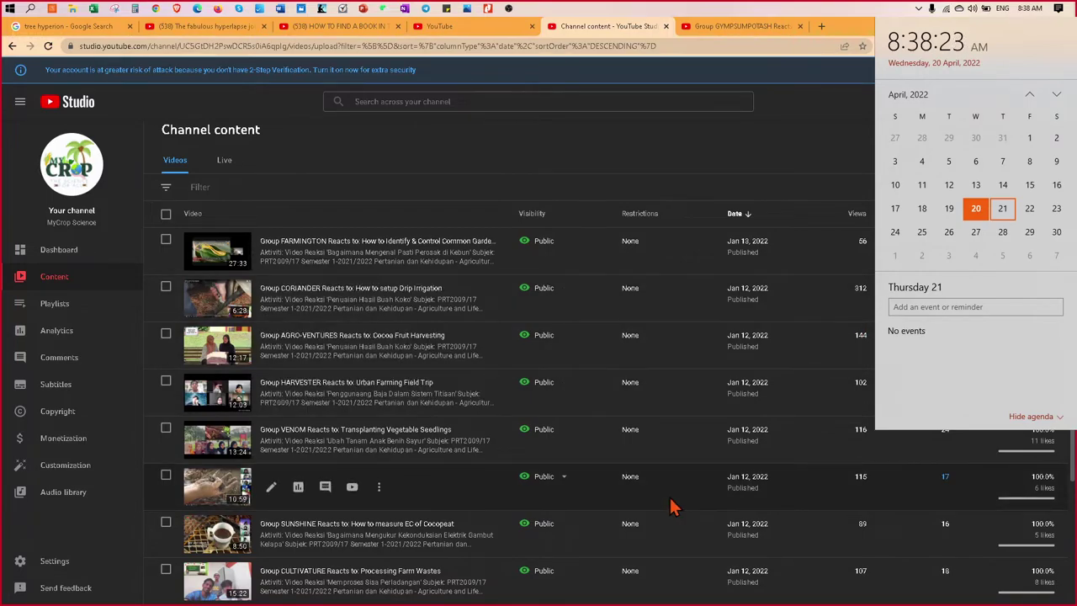
# Dismiss the calendar, minimize the browser and maximize the Word document with the PS2 world record question.
pyautogui.click(789, 138)
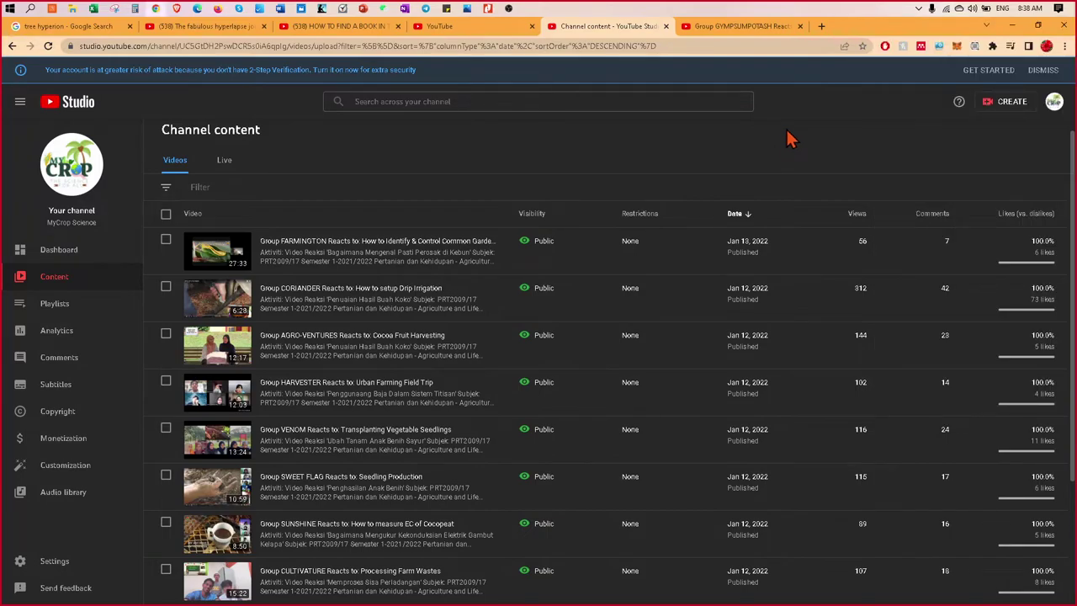
pyautogui.click(1014, 27)
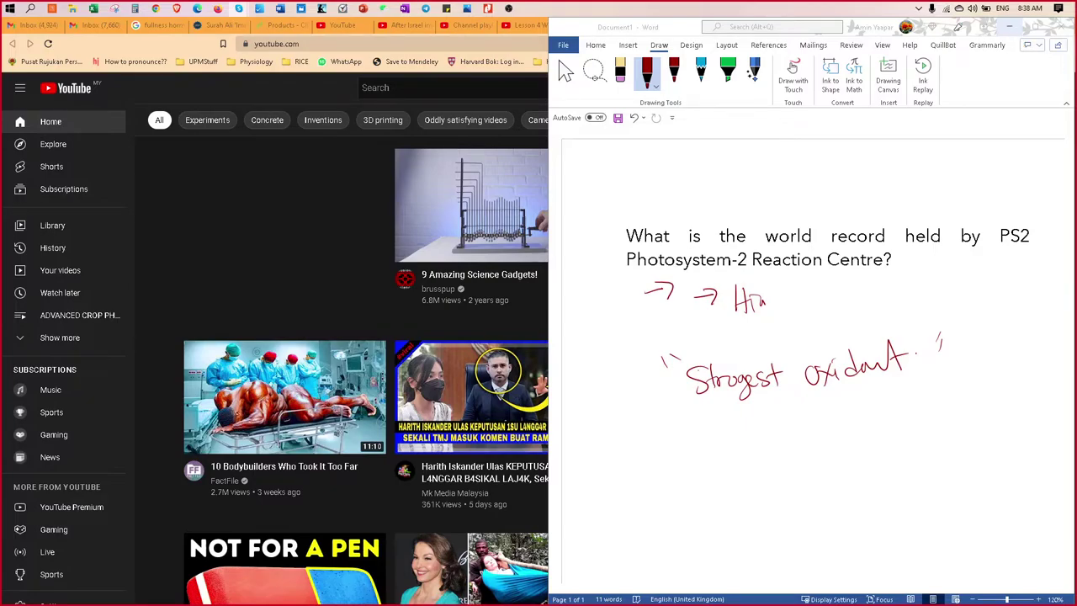
pyautogui.click(1035, 30)
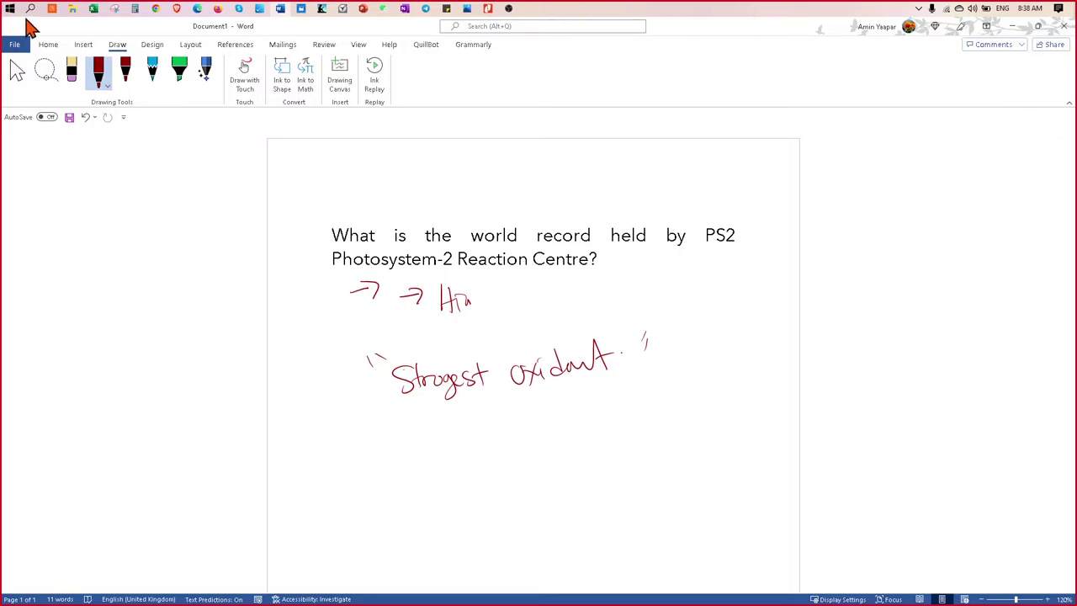
# Bring up the KUMPULAN ACES folder window, move it over the middle of the page and return to the Word document.
pyautogui.moveTo(75, 19)
pyautogui.click(84, 46)
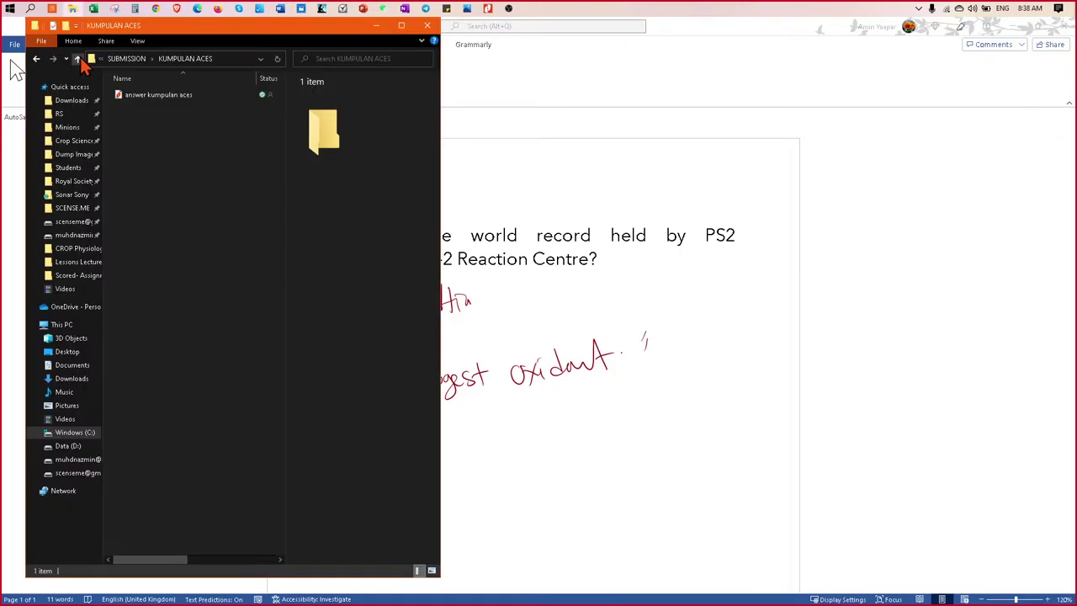
pyautogui.moveTo(311, 47); pyautogui.dragTo(600, 47)
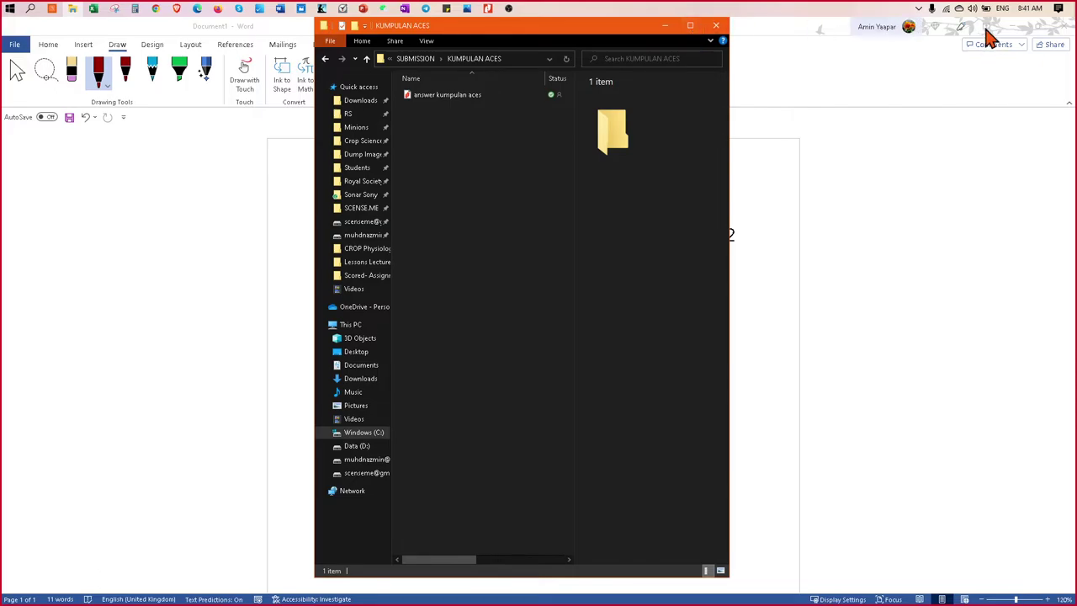
pyautogui.click(841, 244)
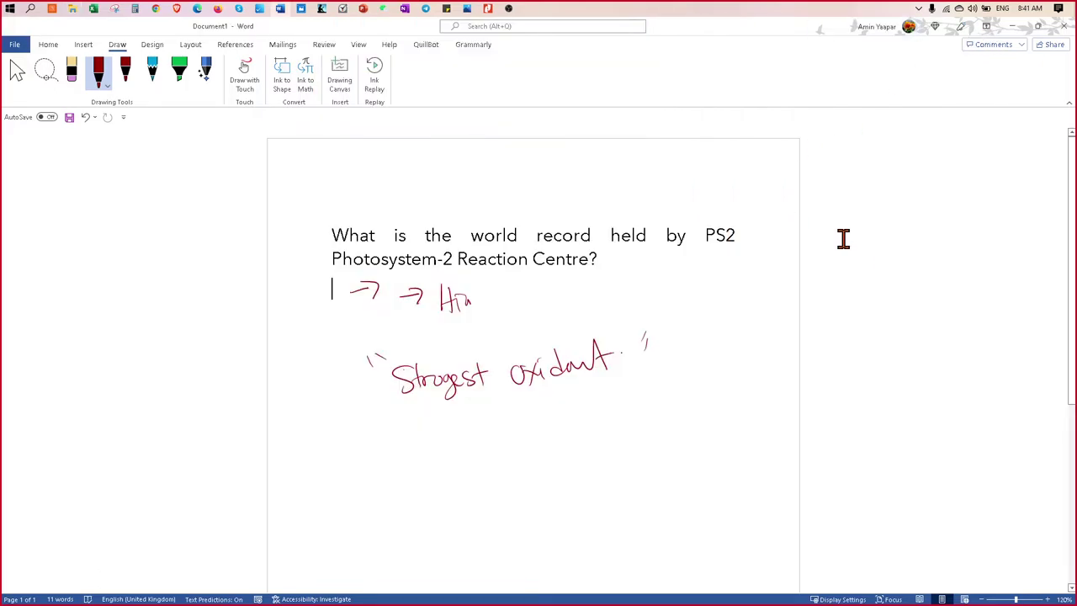
# Minimize the Word document and move the KUMPULAN ACES folder window clear of the YouTube page's centre.
pyautogui.click(1022, 25)
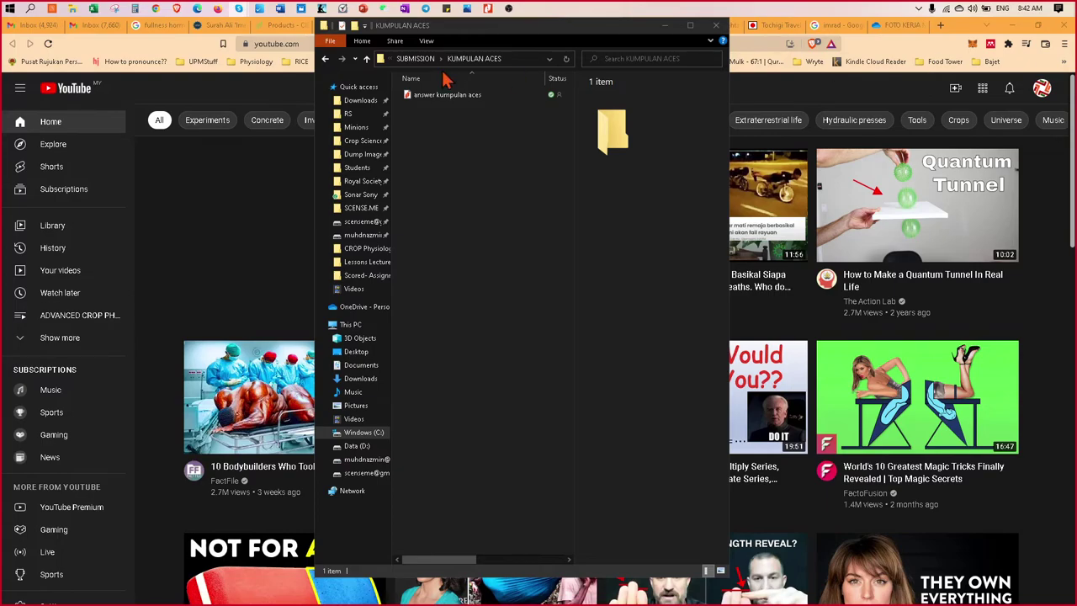
pyautogui.moveTo(495, 24); pyautogui.dragTo(808, 40)
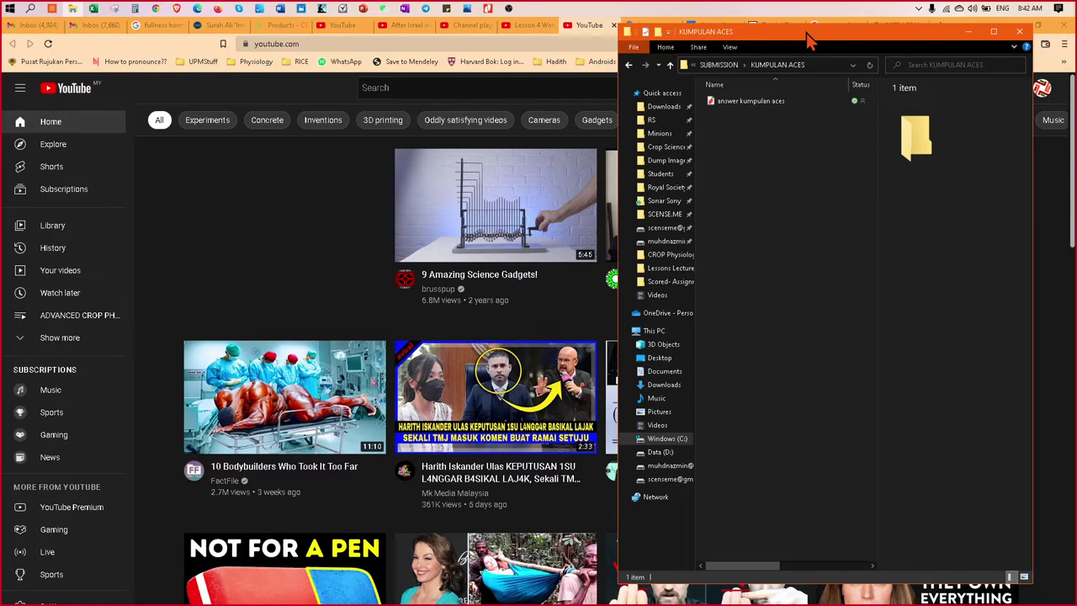
pyautogui.click(74, 10)
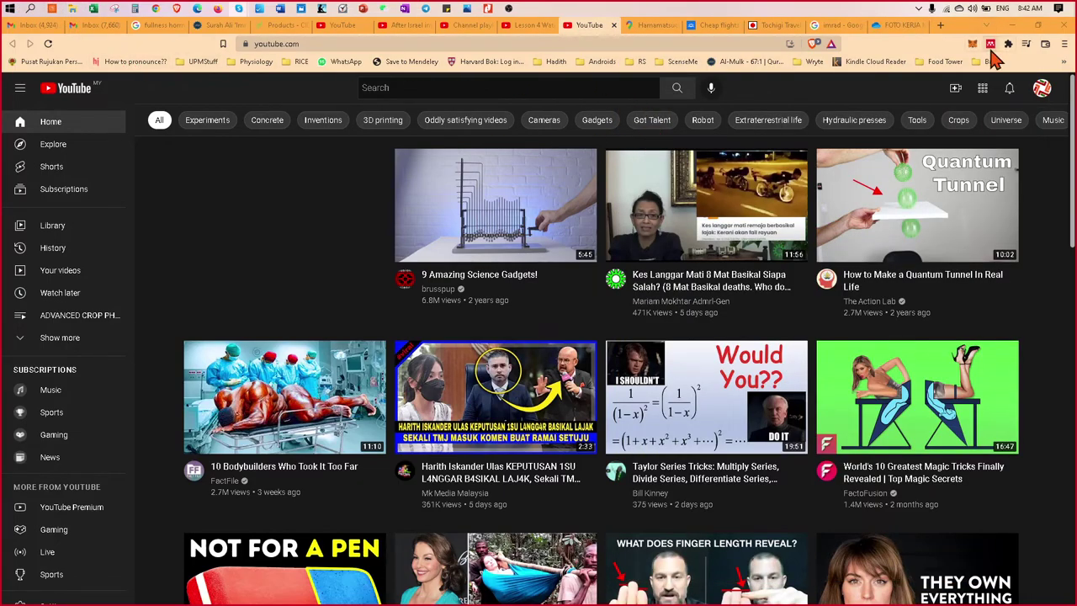
pyautogui.click(74, 10)
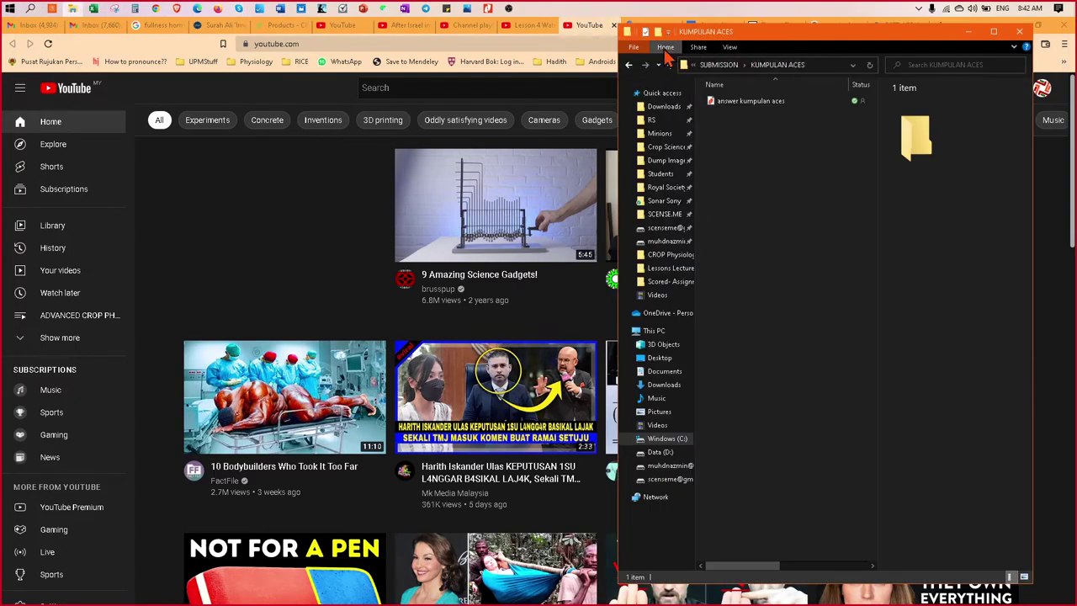
# Go up two levels to the Crop Physiology AGR3301-2 MAR2022 folder and maximize its window.
pyautogui.click(669, 65)
pyautogui.click(670, 65)
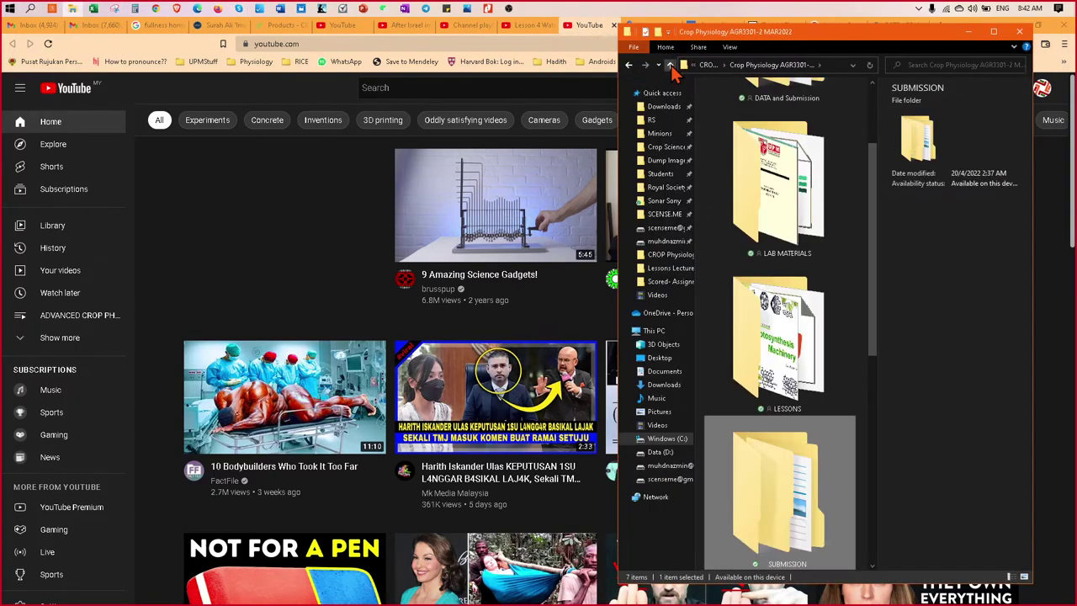
pyautogui.click(993, 31)
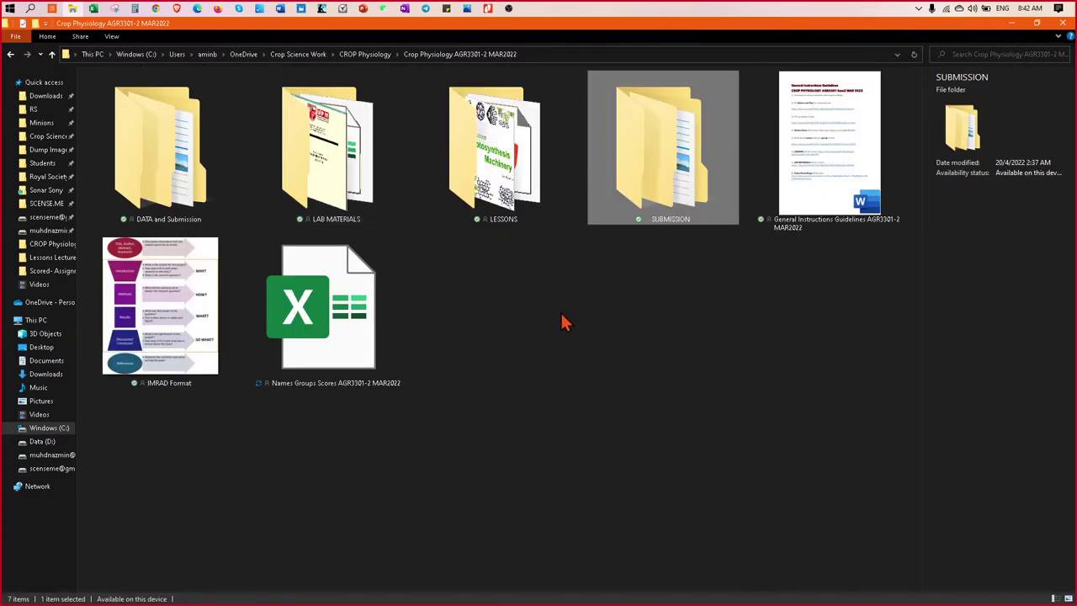
# Open the Correlation Demo workbook from the LAB MATERIALS folder and show it full screen.
pyautogui.doubleClick(316, 171)
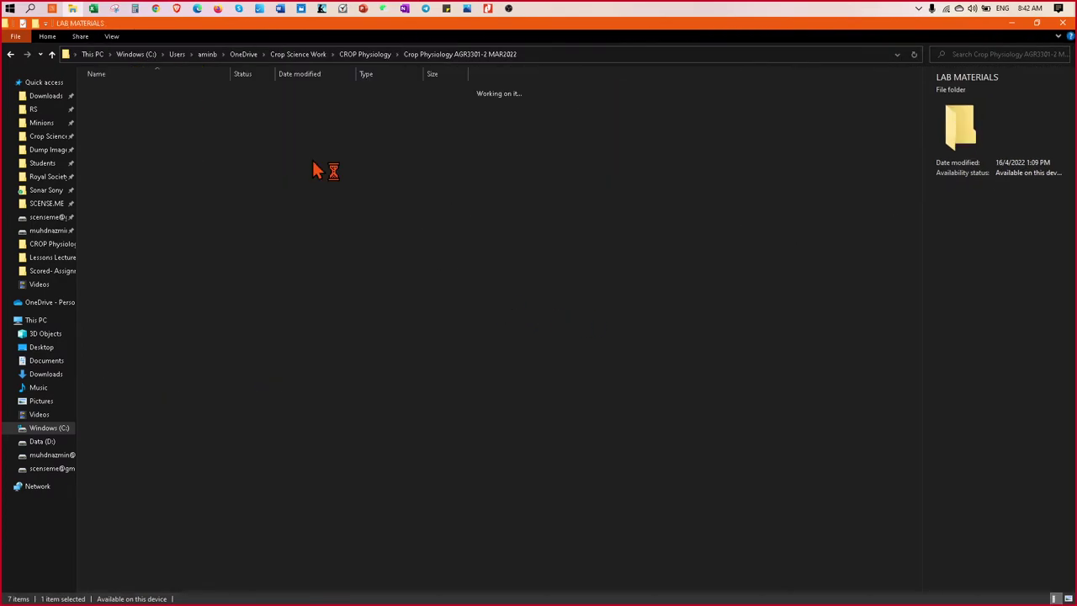
pyautogui.doubleClick(115, 92)
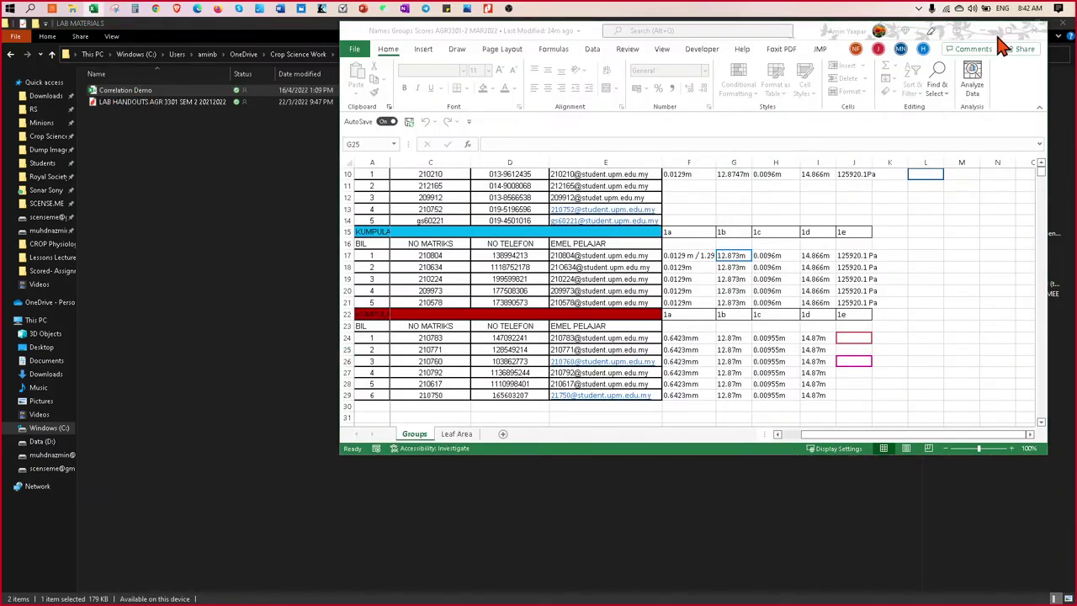
pyautogui.click(1020, 43)
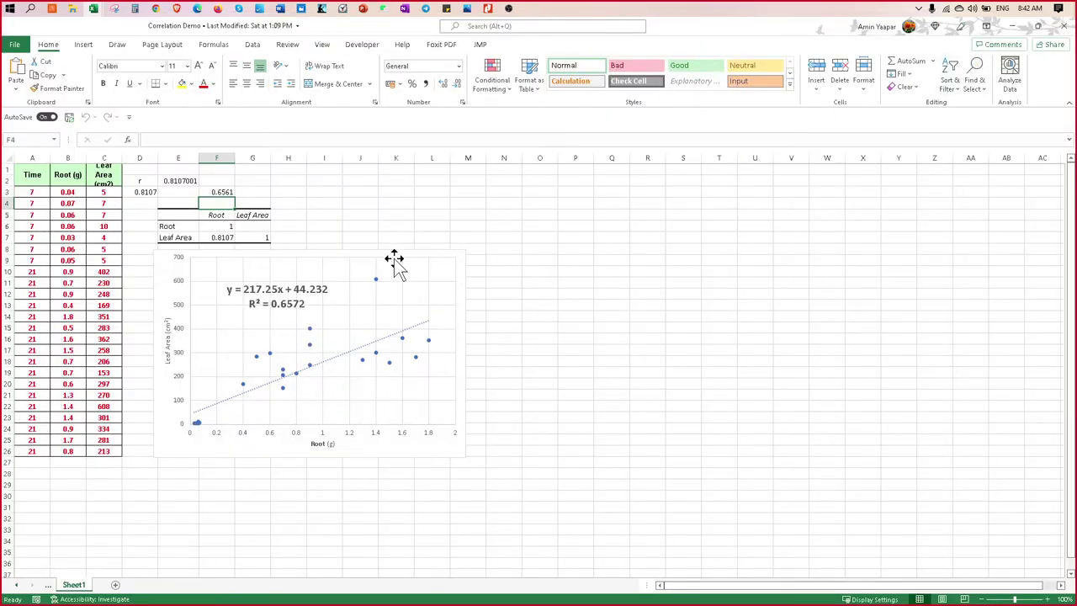
# Examine the Draft sheet's data tables, correlation strength table and example plots, dismissing the chat notification.
pyautogui.click(16, 585)
pyautogui.click(71, 584)
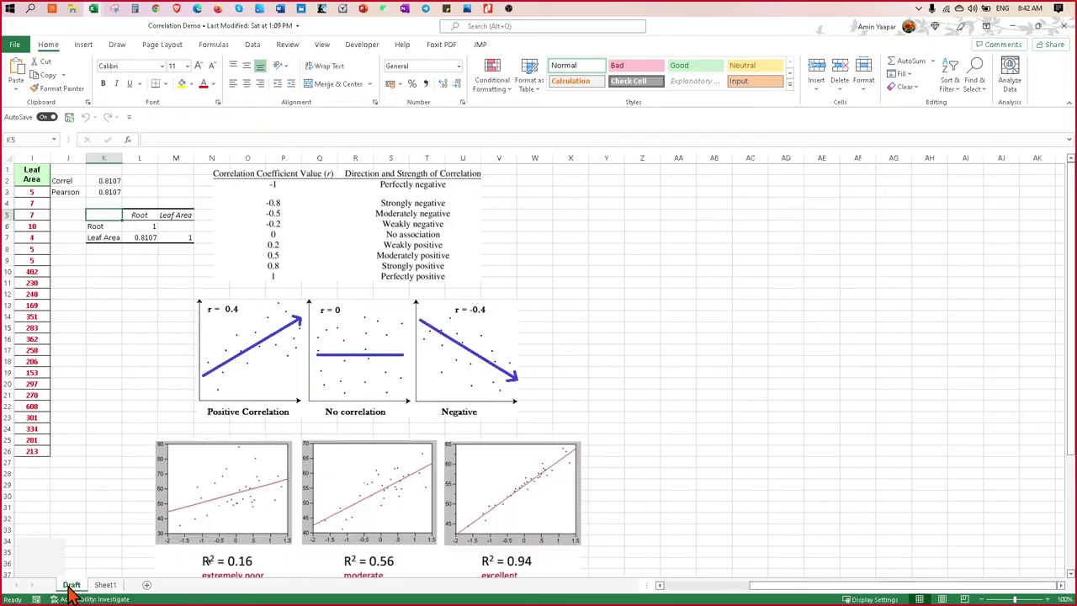
pyautogui.scroll(-3, 626, 384)
pyautogui.scroll(3, 626, 384)
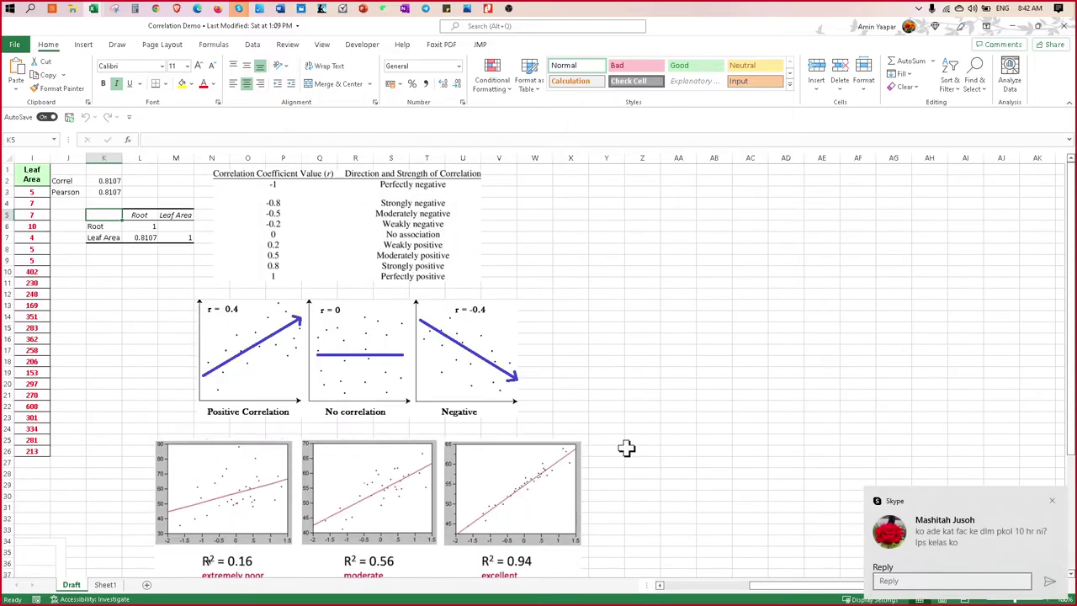
pyautogui.click(1053, 503)
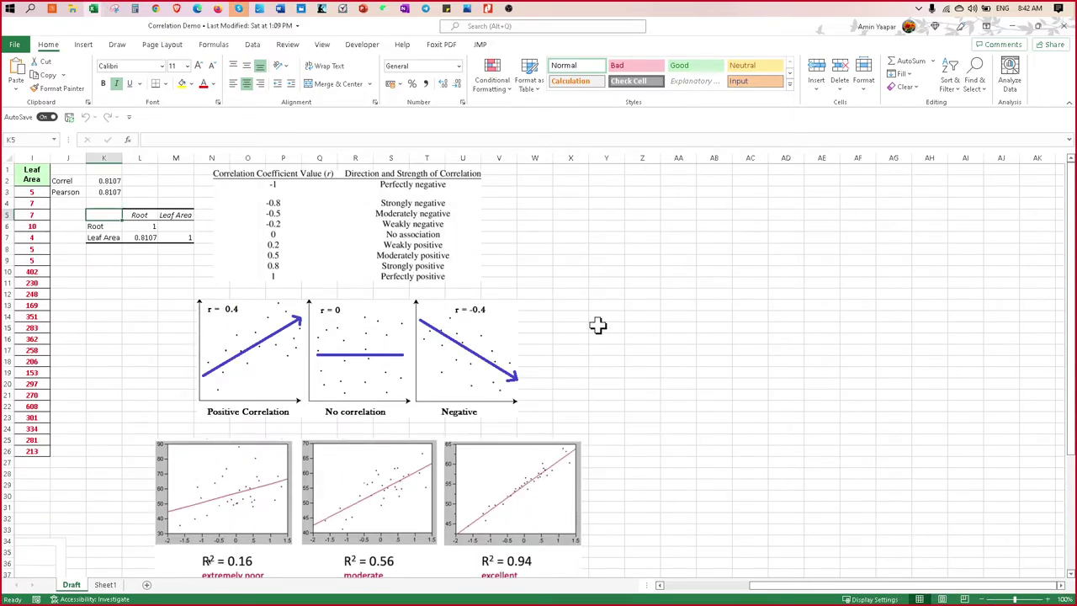
pyautogui.click(642, 451)
pyautogui.moveTo(837, 586); pyautogui.dragTo(691, 590)
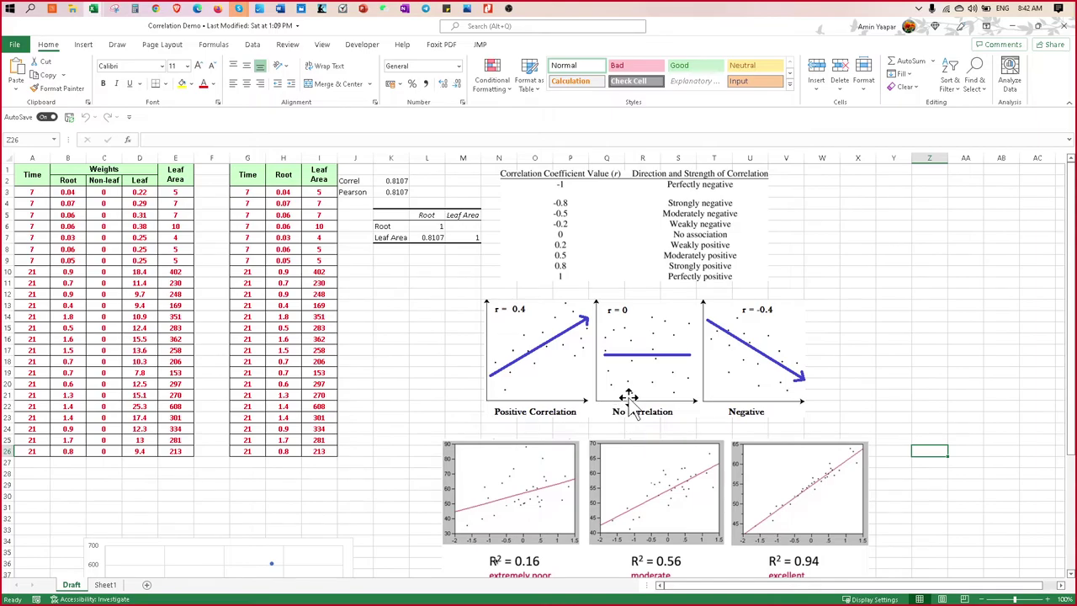
pyautogui.scroll(-1, 627, 398)
# Return to Sheet1 and examine the root versus leaf area scatter plot and correlation values.
pyautogui.click(105, 585)
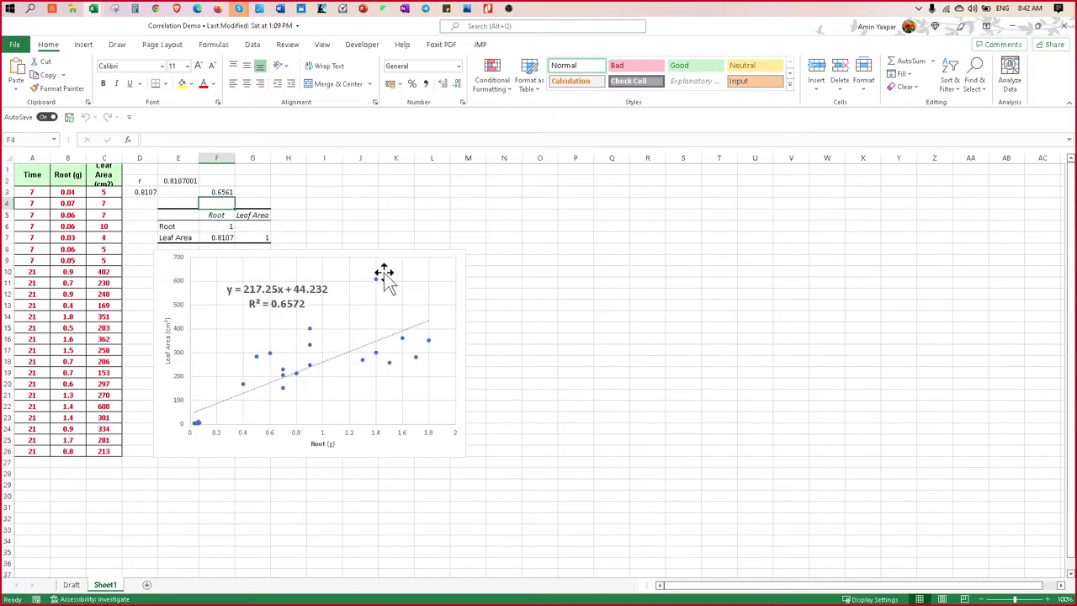
pyautogui.click(374, 211)
pyautogui.click(588, 214)
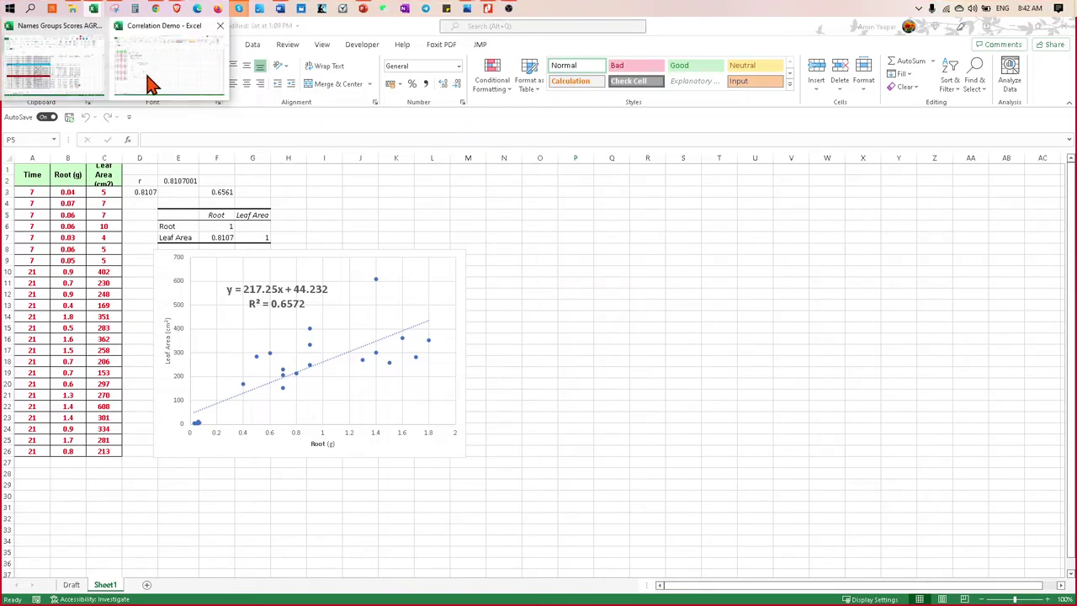
# Open the MAC DATA workbook from the KUMPULAN MAC folder inside DATA and Submission.
pyautogui.click(72, 8)
pyautogui.click(51, 54)
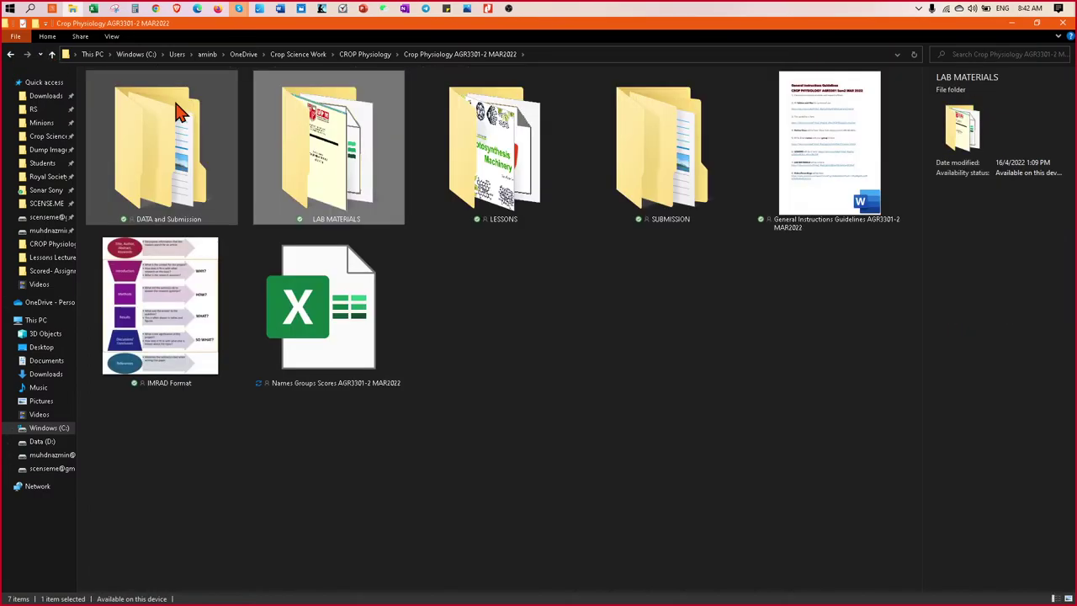
pyautogui.doubleClick(202, 156)
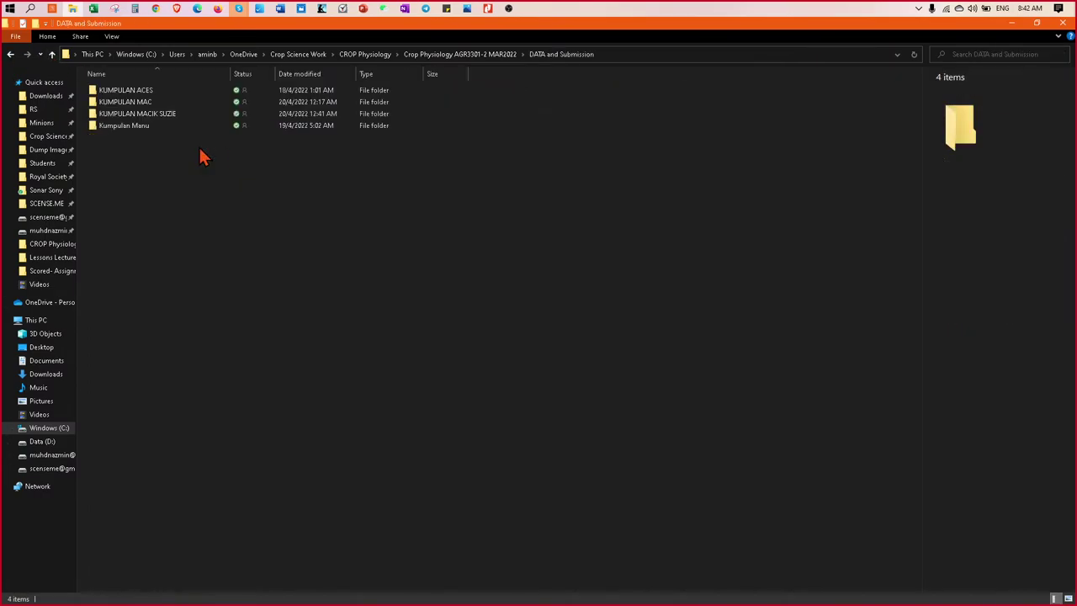
pyautogui.click(160, 102)
pyautogui.doubleClick(158, 103)
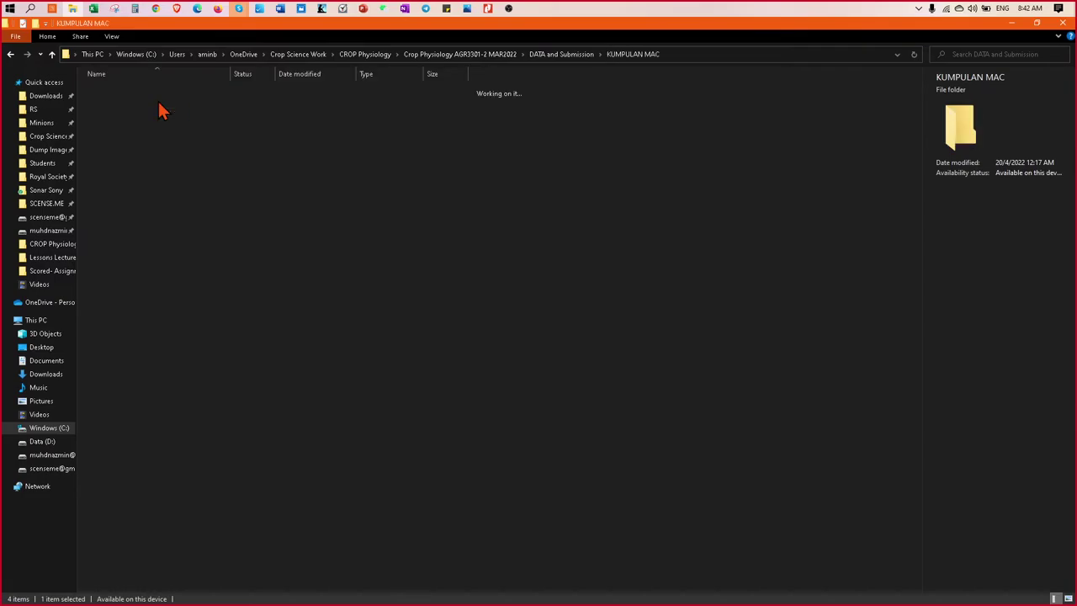
pyautogui.doubleClick(155, 96)
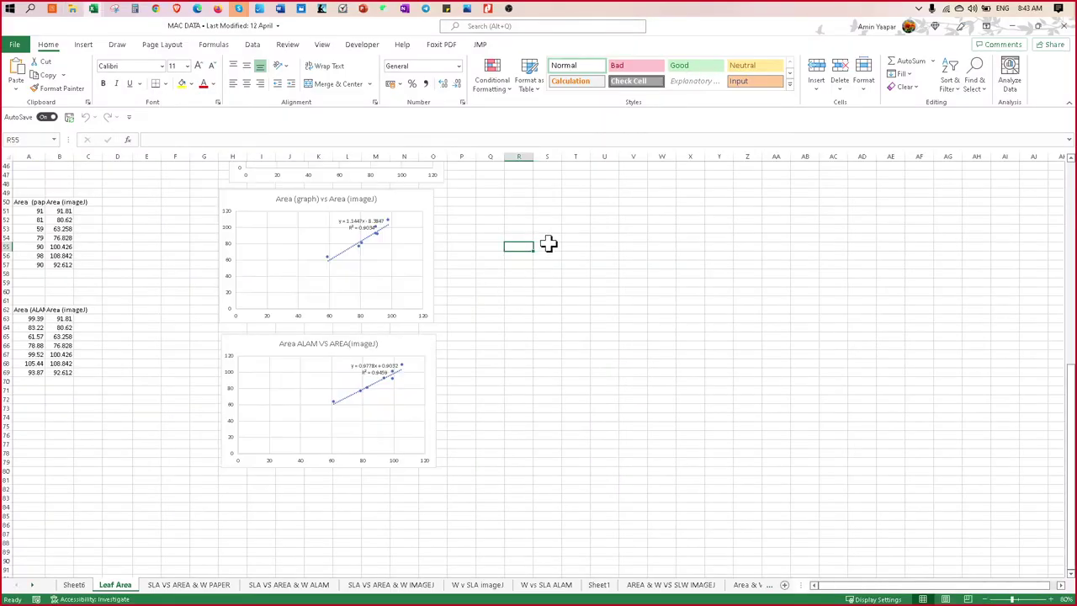
# Review the correlation matrix on Sheet6 and the charts, leaf measurements and SLA notes on the Leaf Area sheet.
pyautogui.scroll(8, 332, 493)
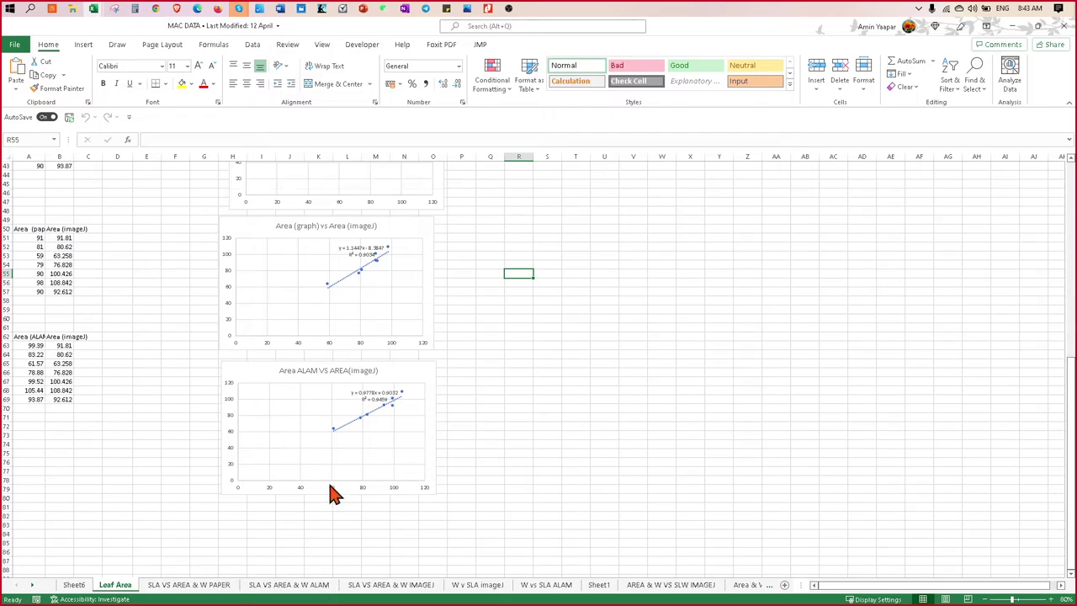
pyautogui.click(74, 583)
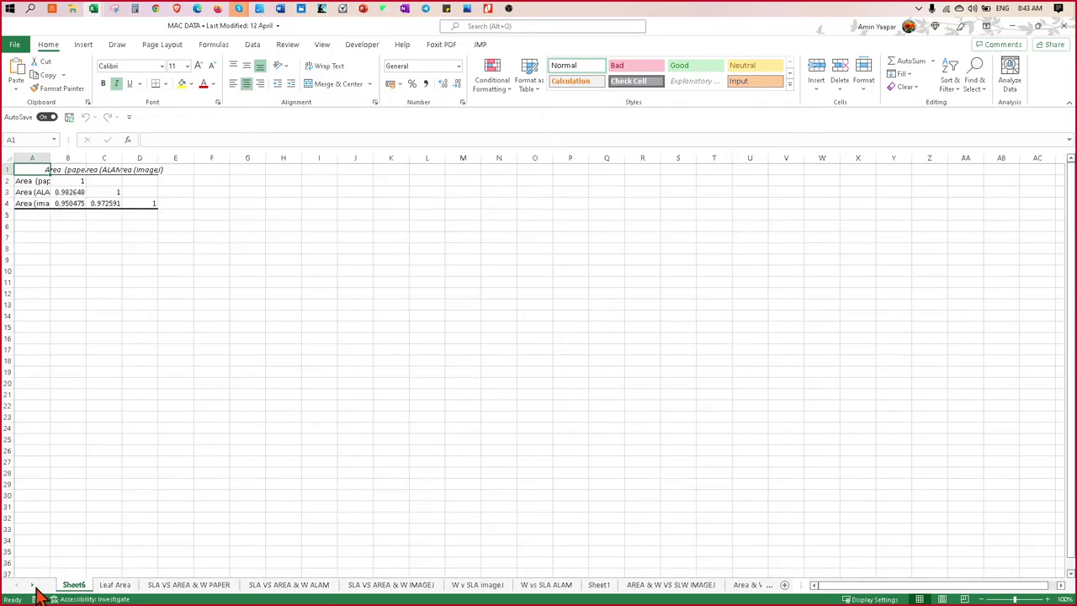
pyautogui.click(115, 584)
pyautogui.scroll(5, 353, 447)
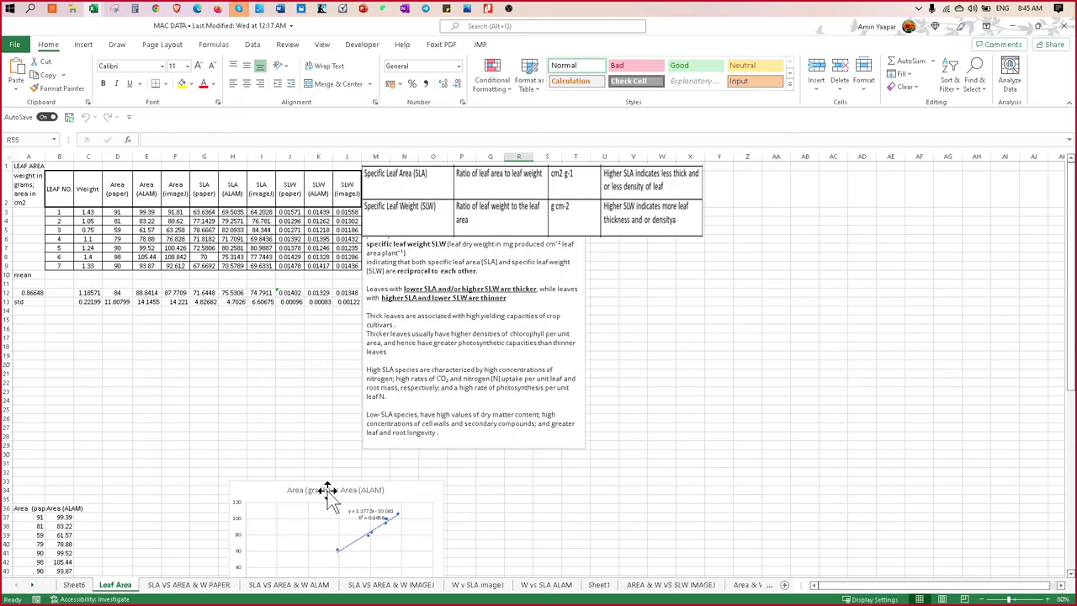
pyautogui.click(739, 337)
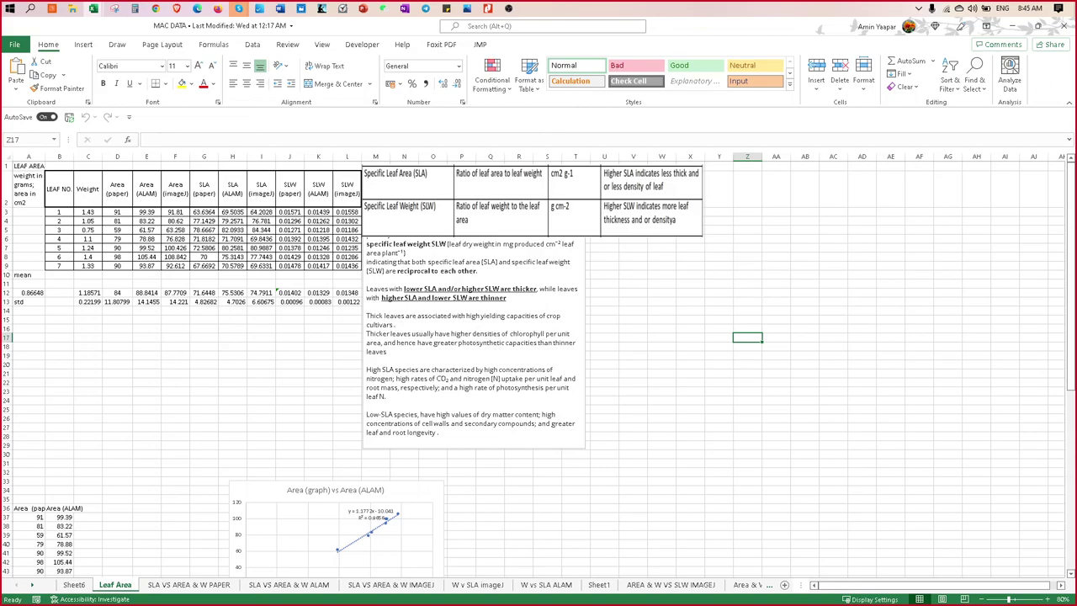
# Minimize the MAC DATA and Correlation Demo workbooks and the KUMPULAN MAC folder window.
pyautogui.click(1015, 30)
pyautogui.click(1020, 30)
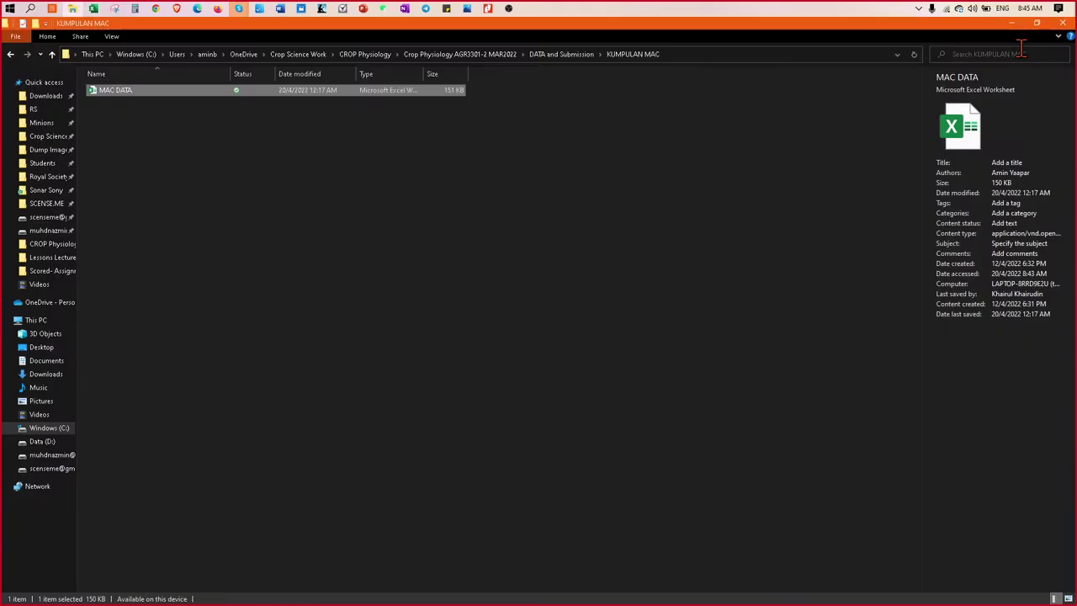
pyautogui.click(1012, 23)
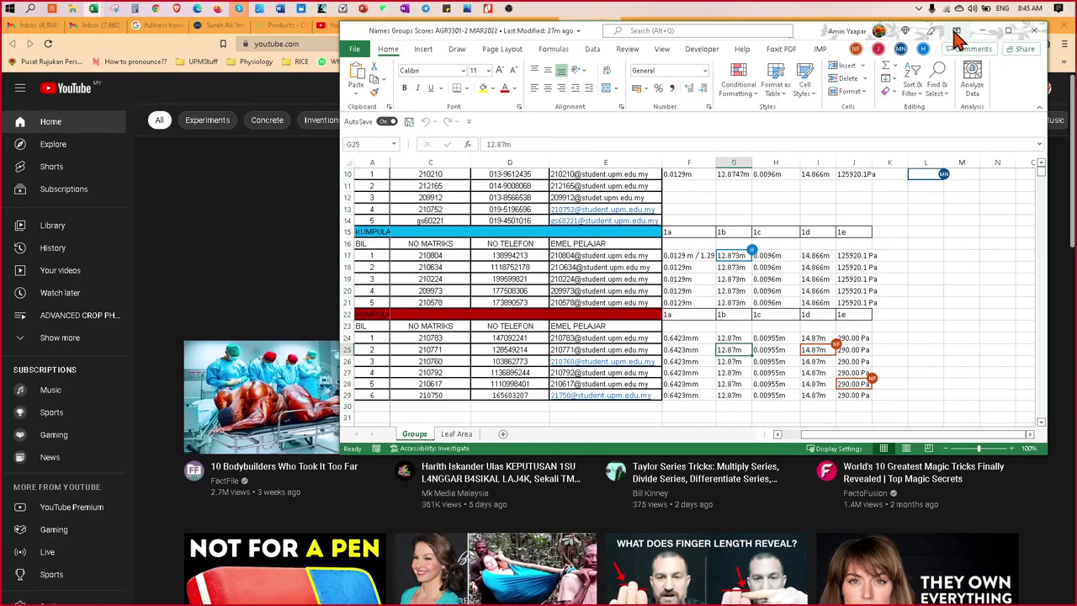
# Enlarge the Names Groups Scores workbook window and show all four groups' answers from the first row of the Groups sheet.
pyautogui.moveTo(1044, 452); pyautogui.dragTo(1065, 603)
pyautogui.scroll(3, 967, 334)
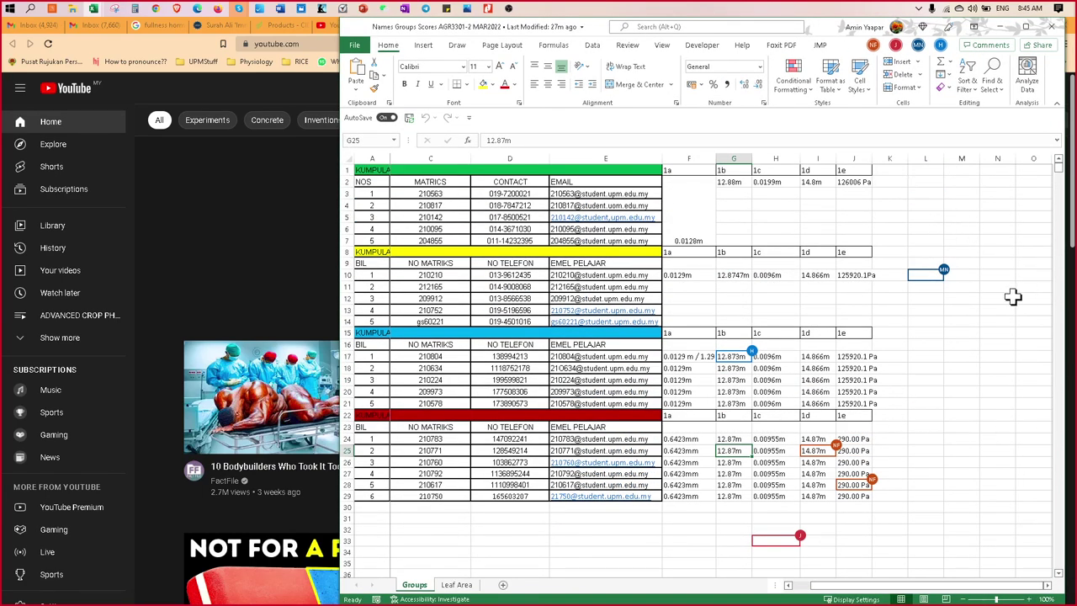
pyautogui.click(1013, 296)
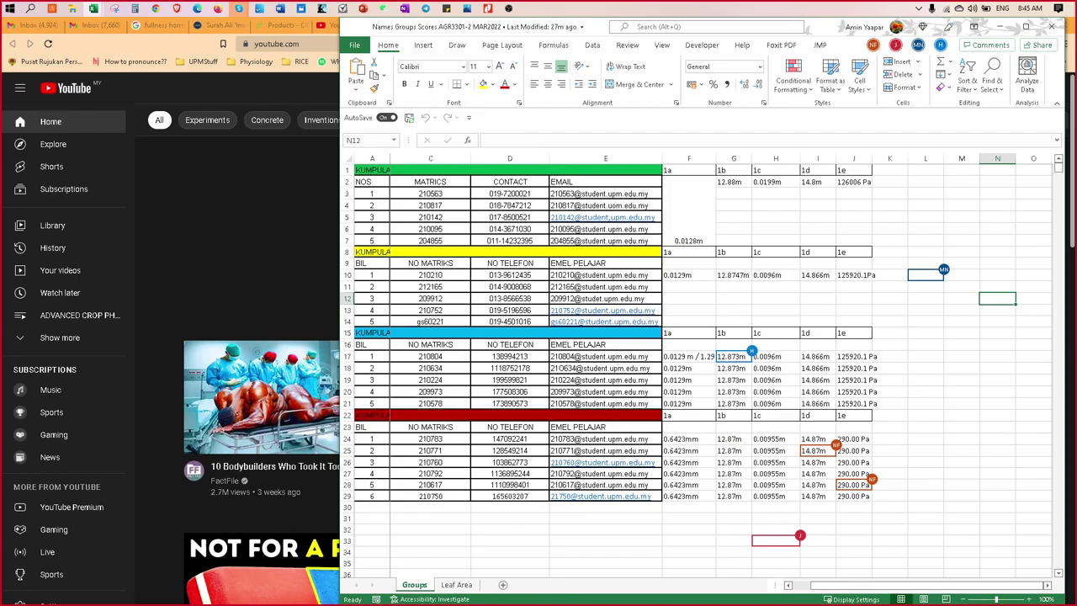